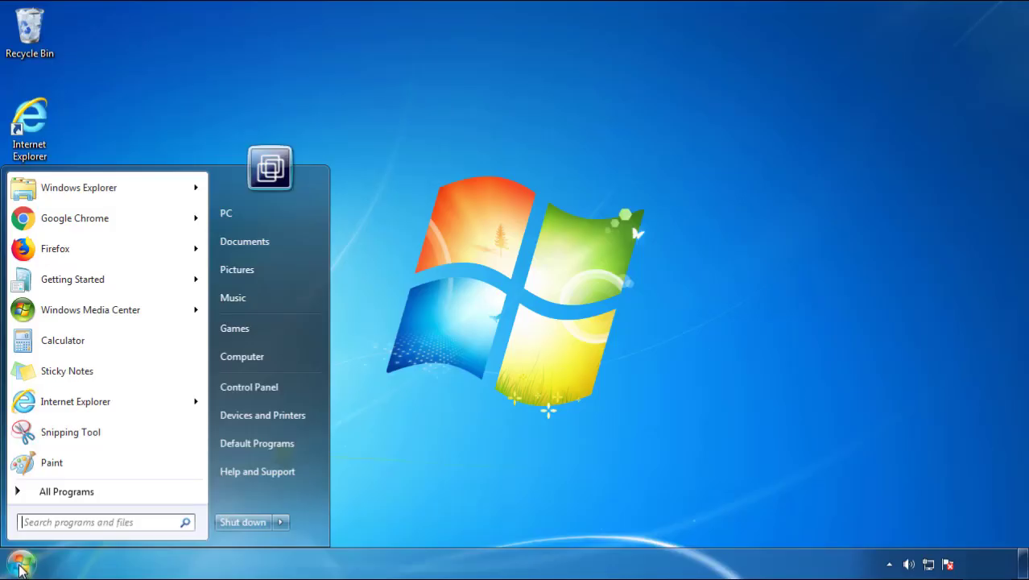
Open Programs and Features from Control Panel, sorted by install date, newest first.
click(257, 384)
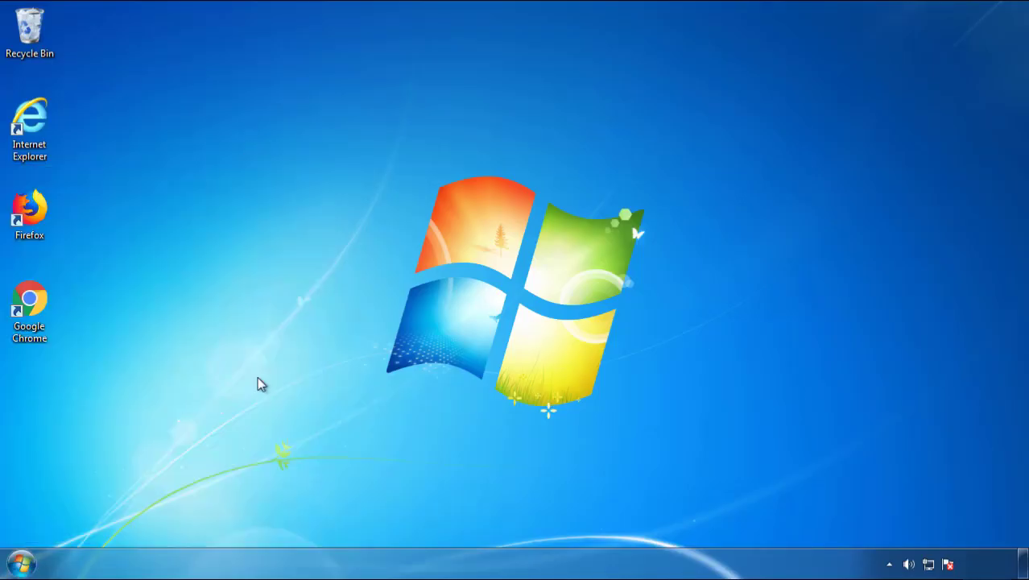
click(323, 301)
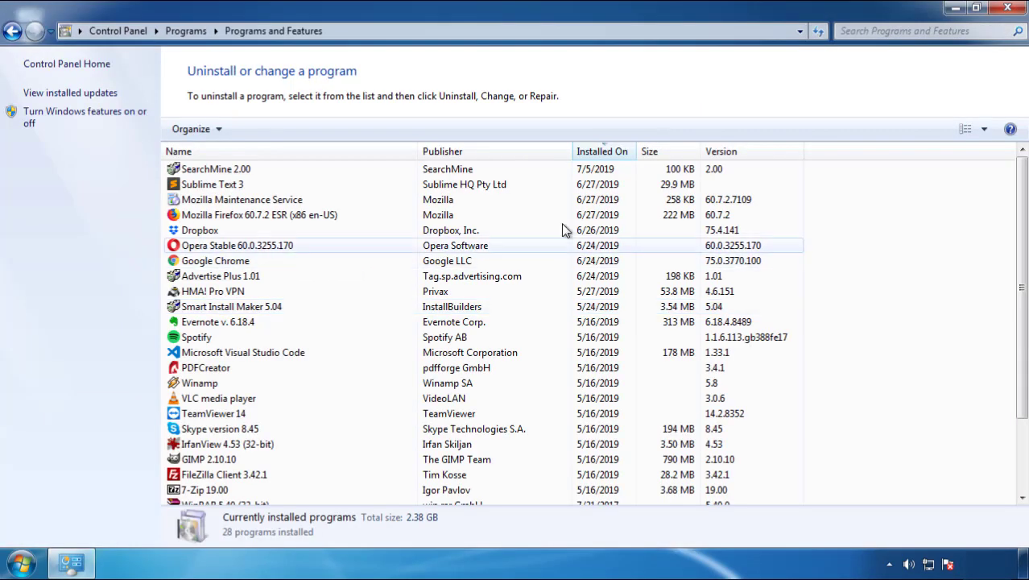
click(608, 154)
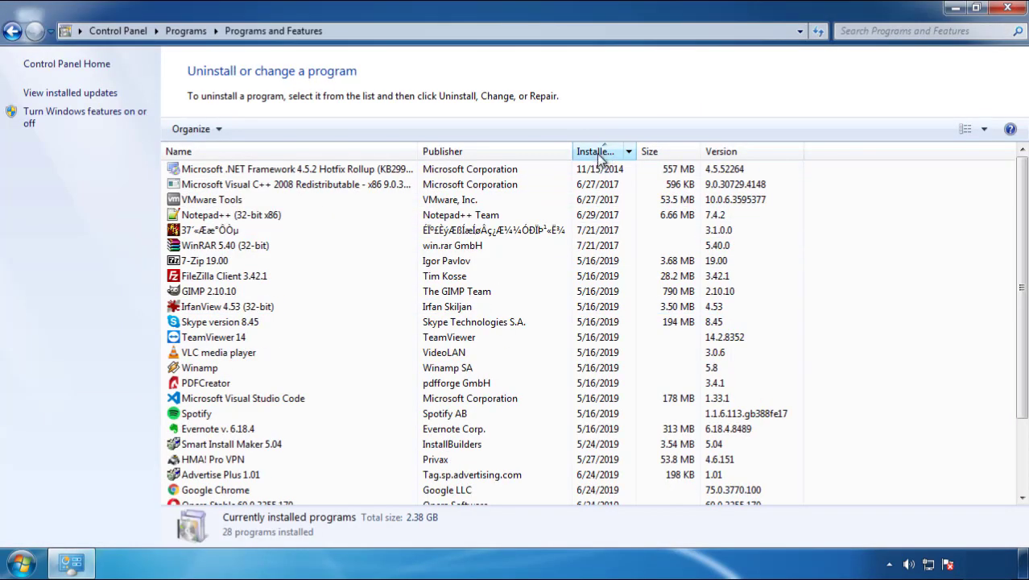
click(596, 152)
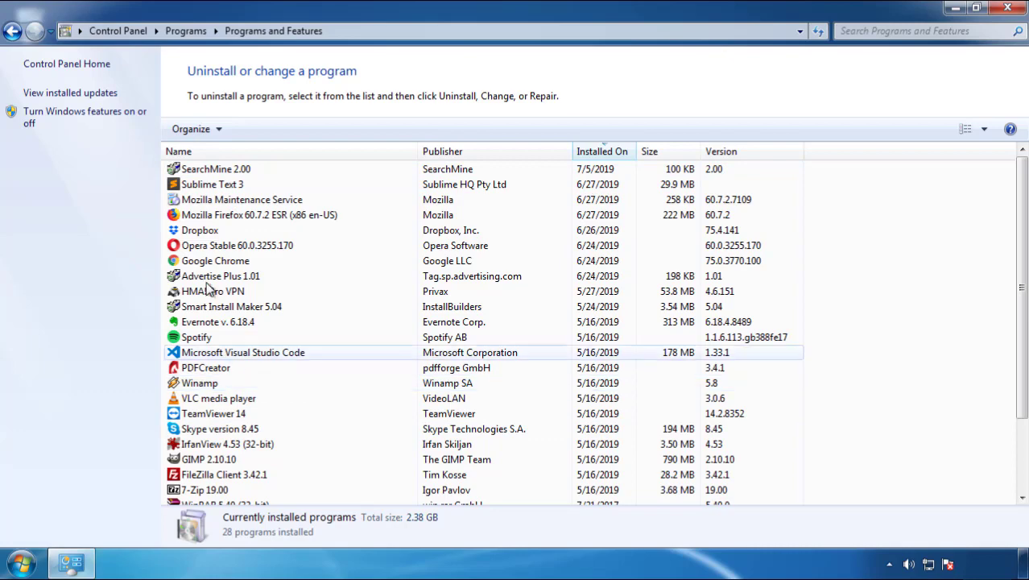
Uninstall SearchMine 2.00 and finish its removal wizard.
click(216, 172)
click(256, 129)
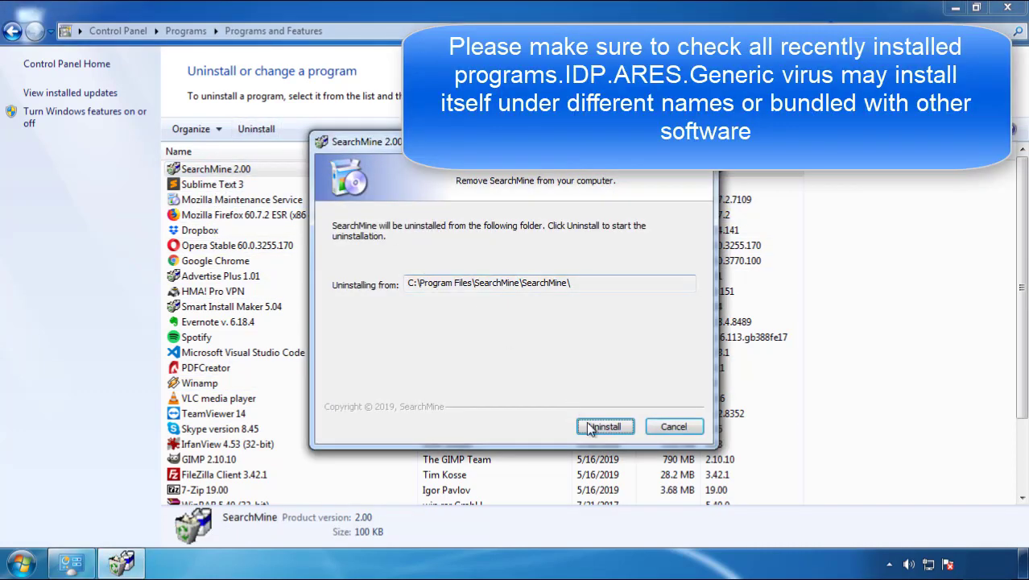
click(600, 427)
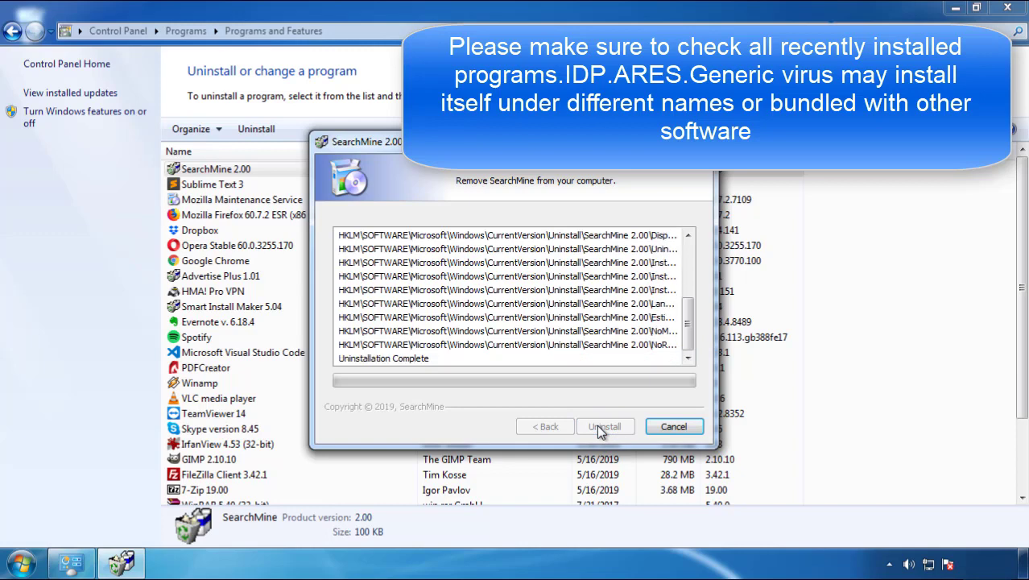
click(602, 427)
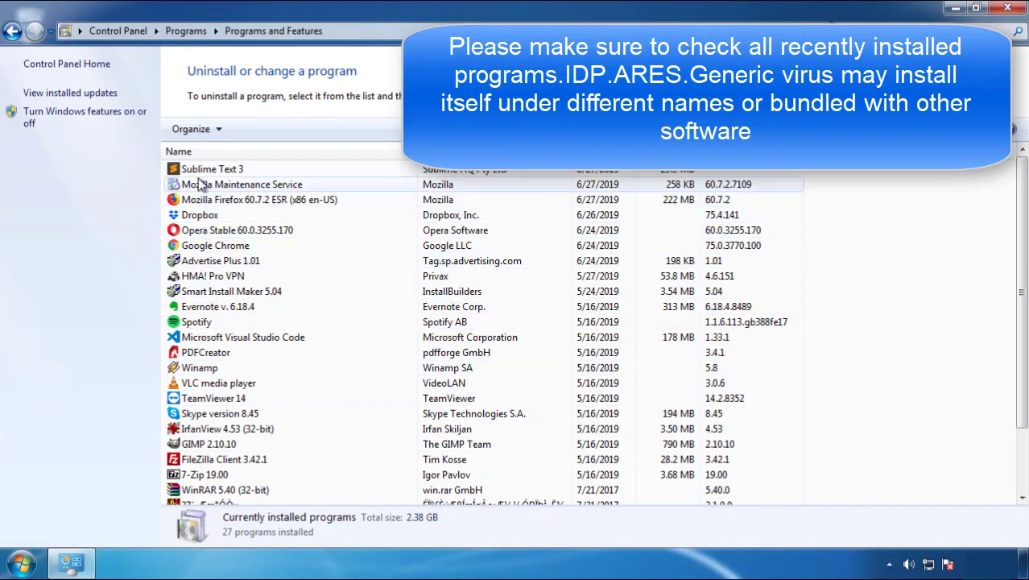
Close Programs and Features, restart Windows, and pick Safe Mode from the F8 boot menu.
click(1009, 10)
click(21, 562)
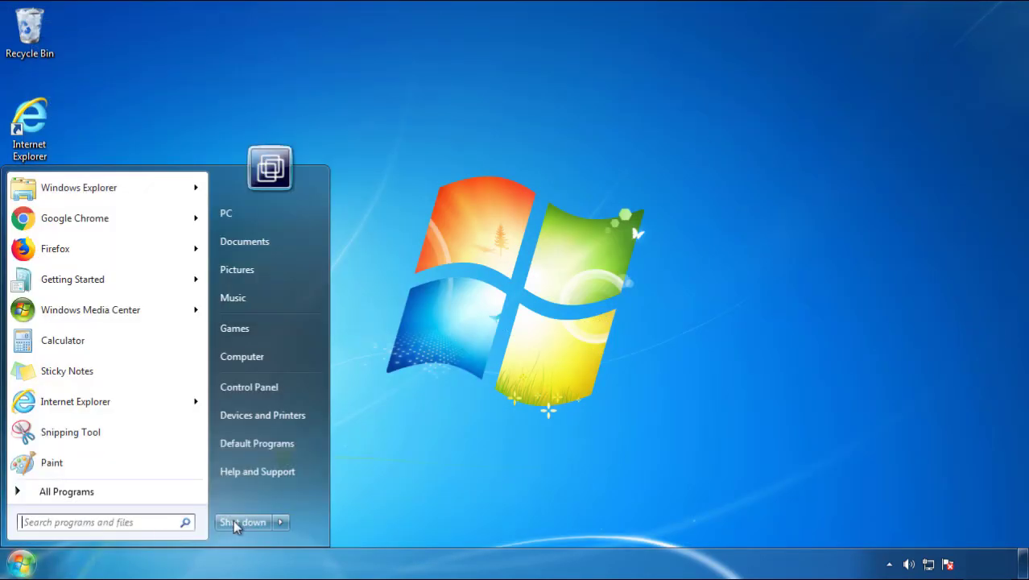
click(280, 522)
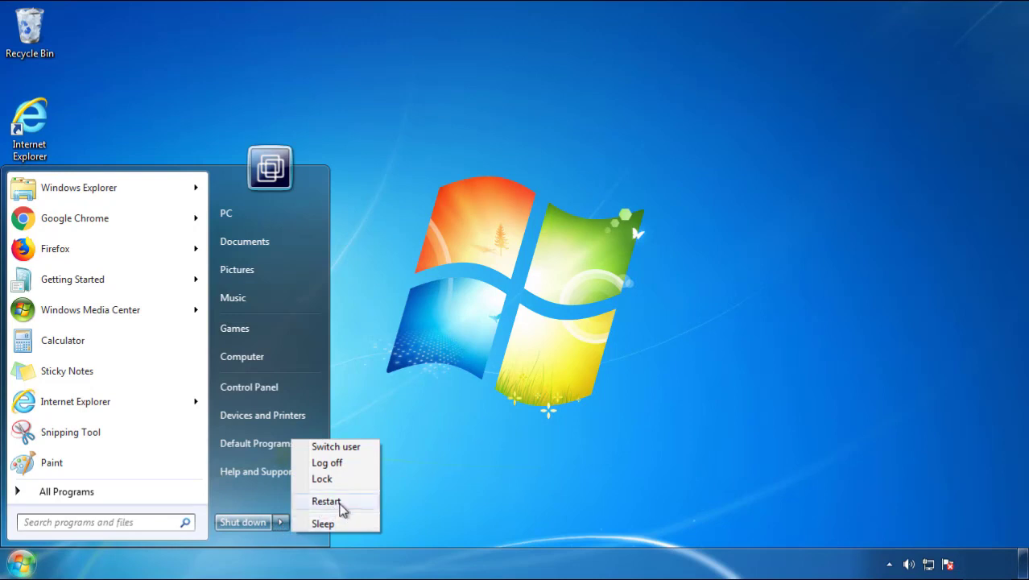
click(532, 485)
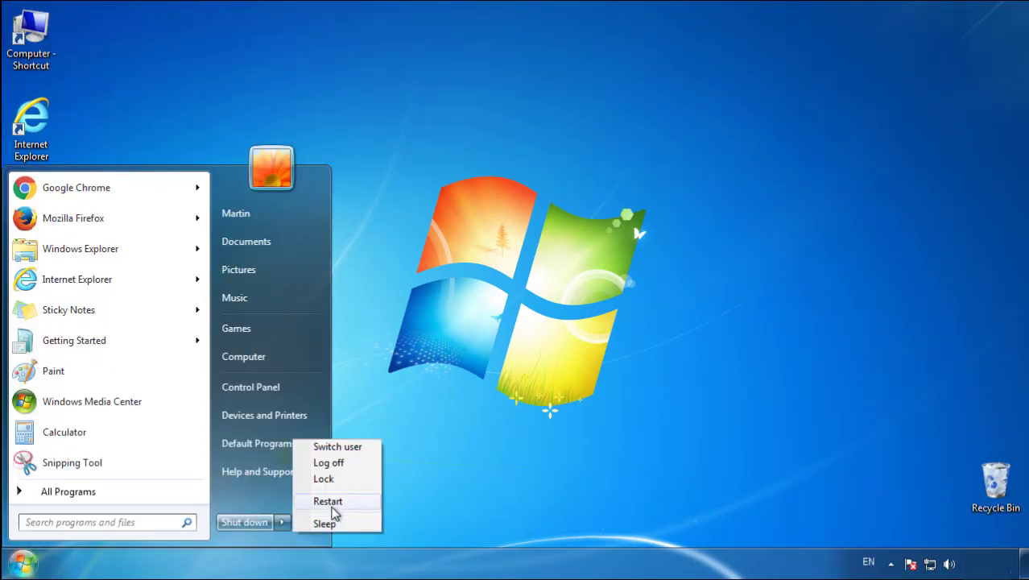
click(333, 507)
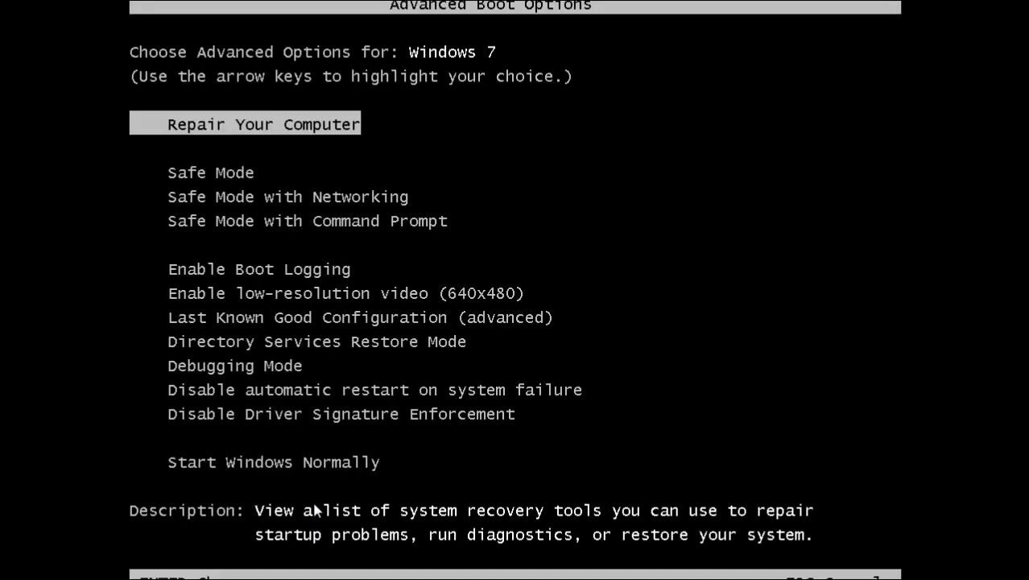
key(Down)
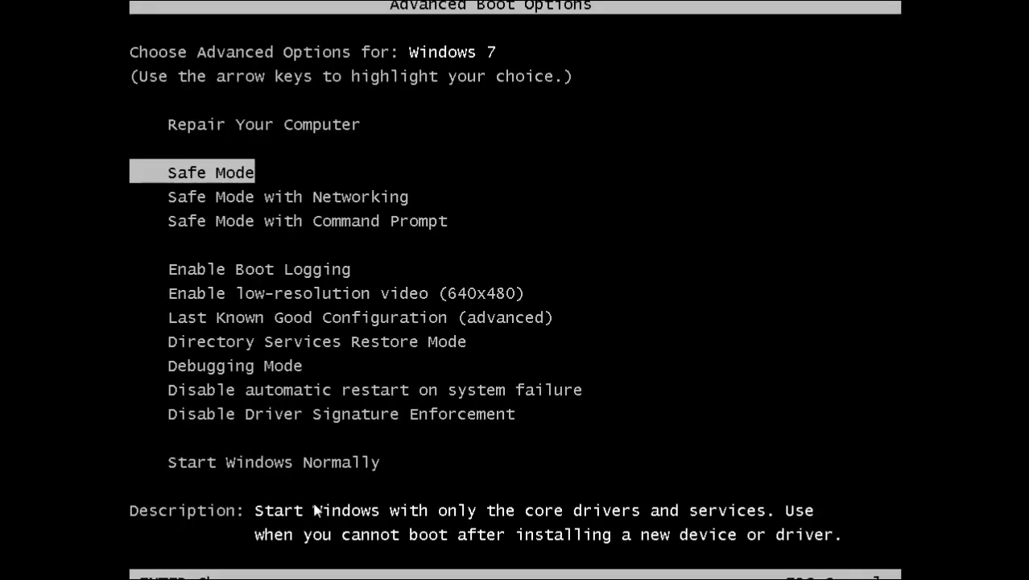
key(Return)
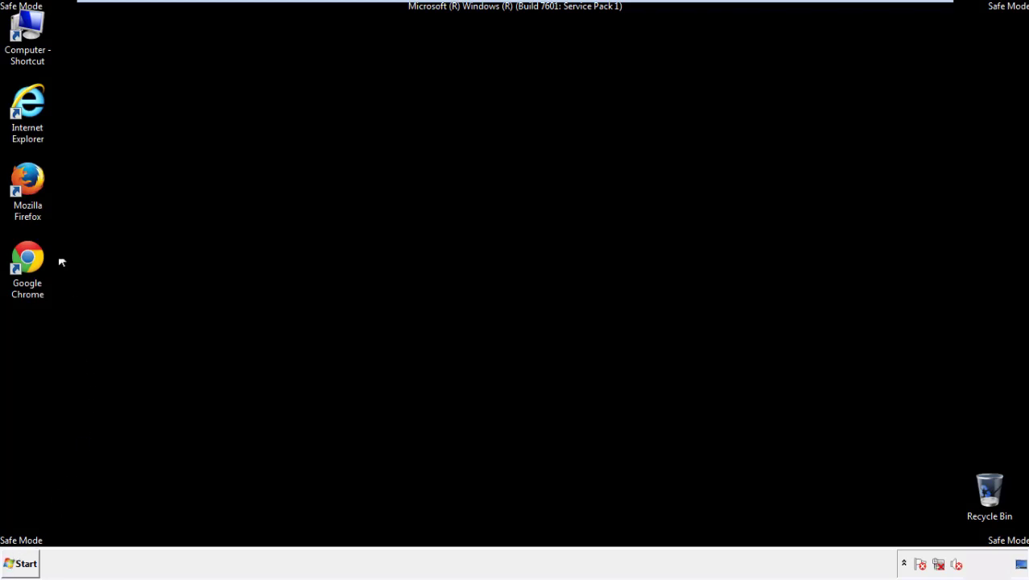
Launch Firefox, decline the default-browser prompt, and keep the menu bar shown.
double_click(35, 186)
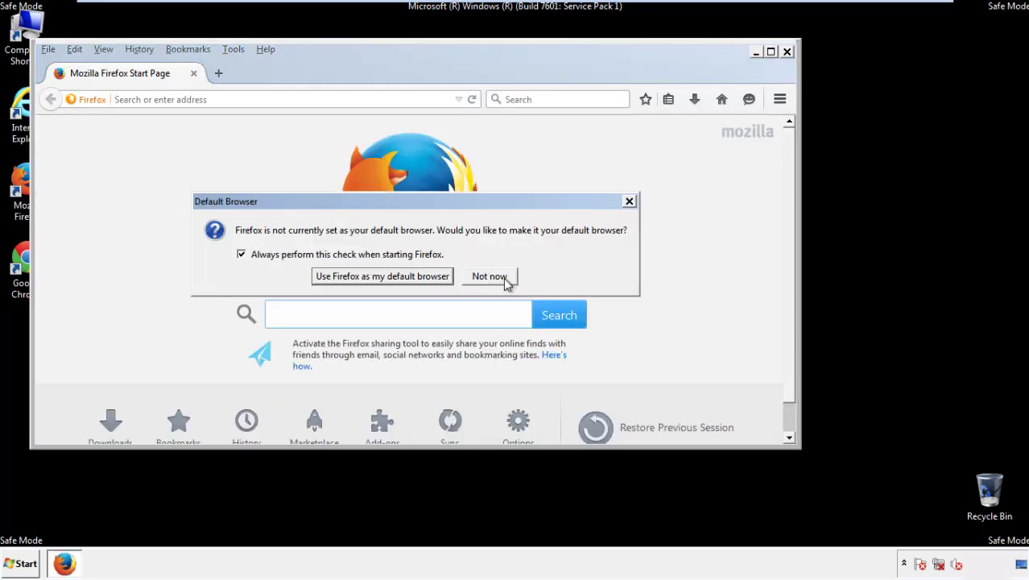
click(490, 276)
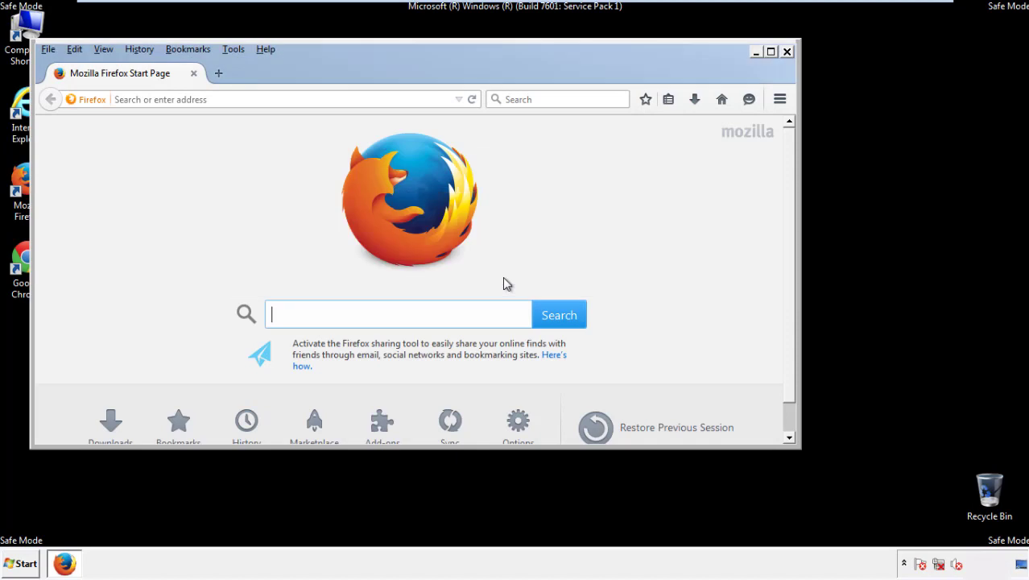
right_click(318, 70)
click(344, 120)
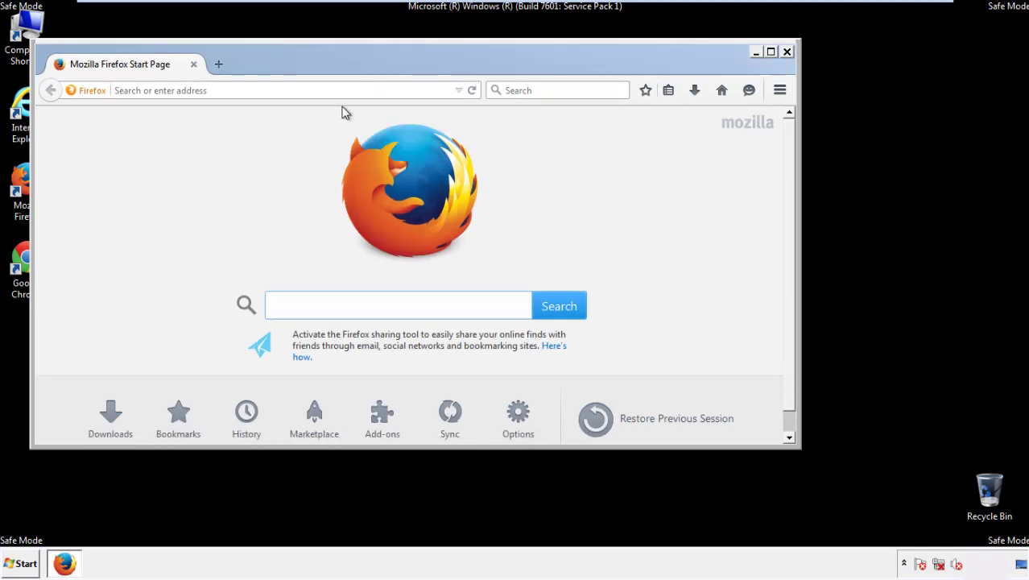
right_click(326, 67)
click(336, 124)
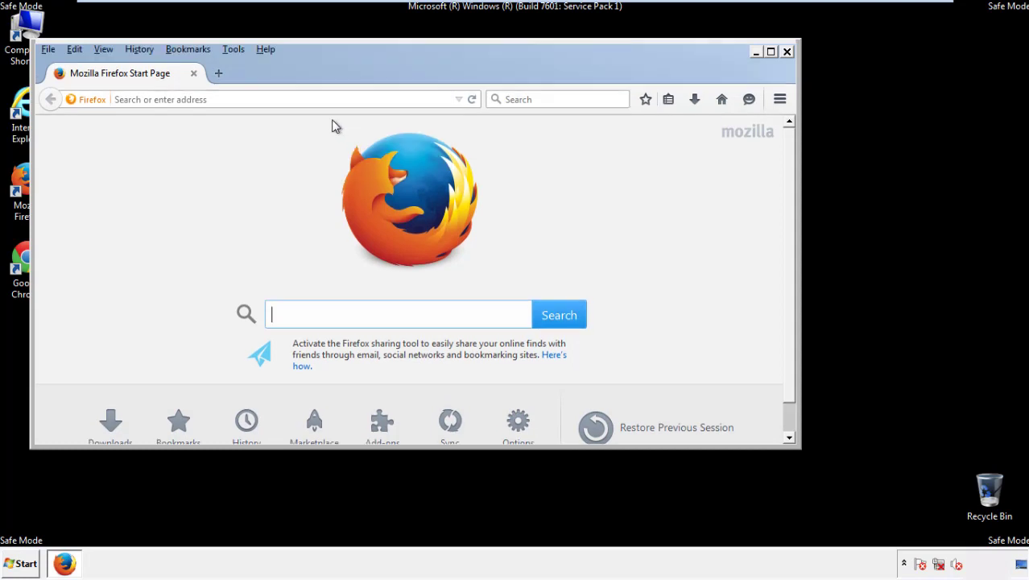
Clear Firefox's recent history for Everything, with Offline Website Data and Site Preferences ticked.
click(142, 50)
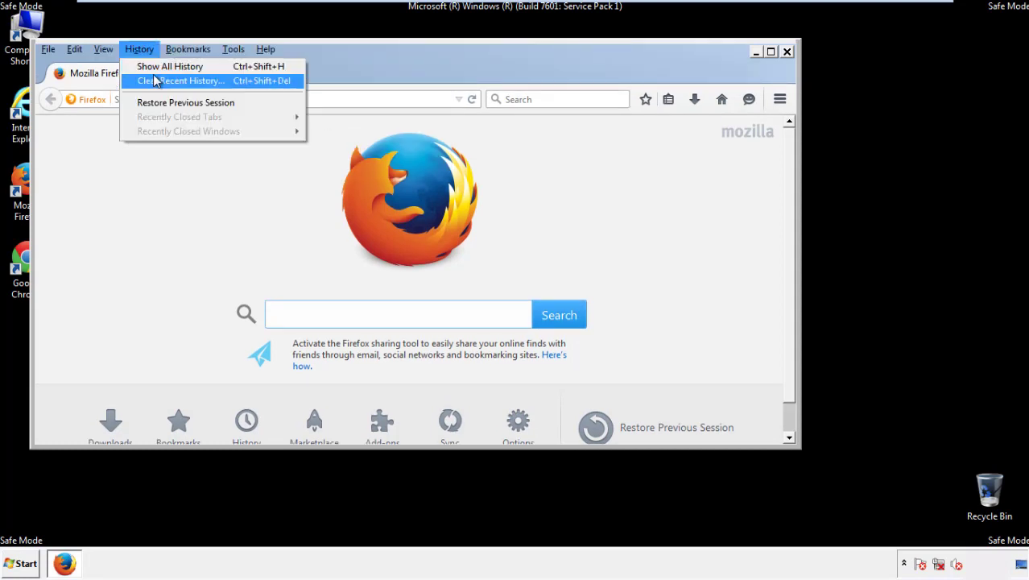
click(156, 83)
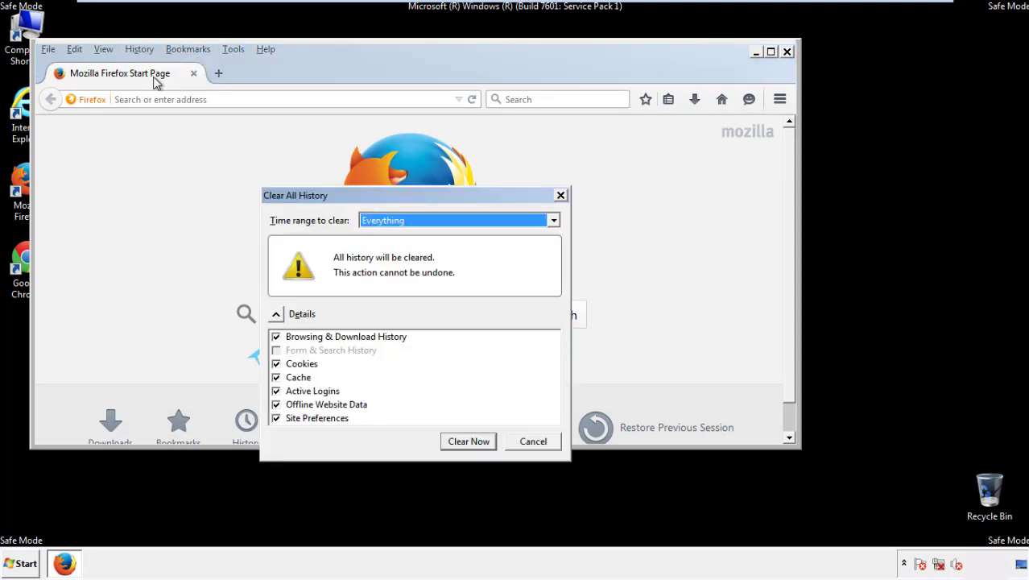
click(379, 223)
click(384, 301)
click(277, 406)
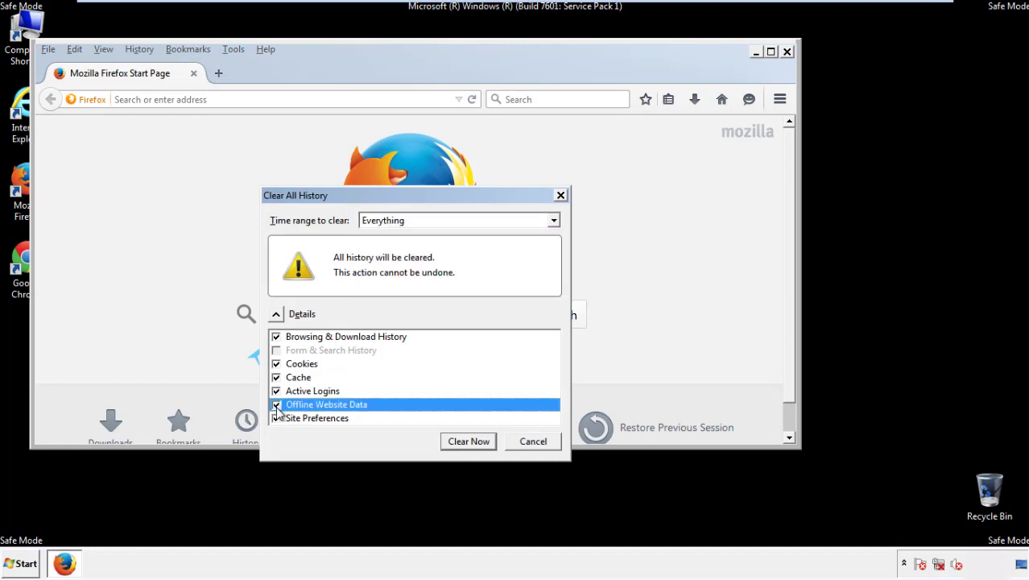
click(276, 419)
click(276, 418)
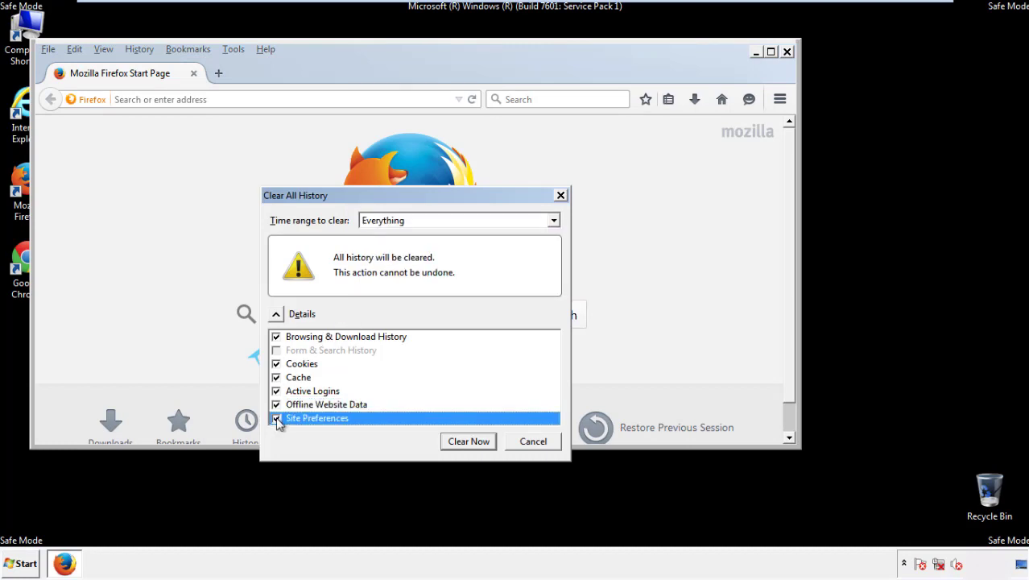
click(468, 441)
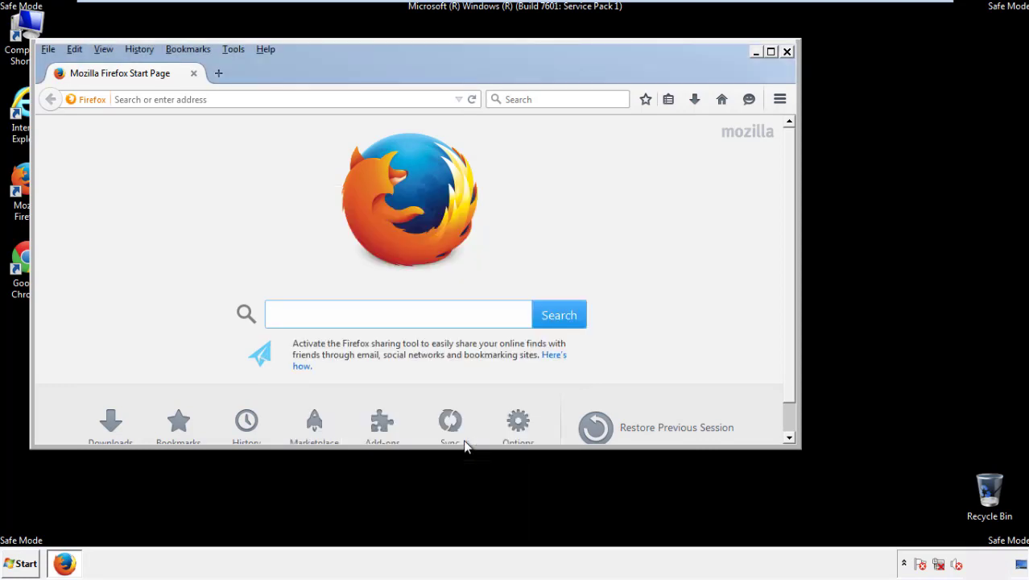
Refresh Firefox from Troubleshooting Information and decline the default-browser prompt afterward.
click(266, 50)
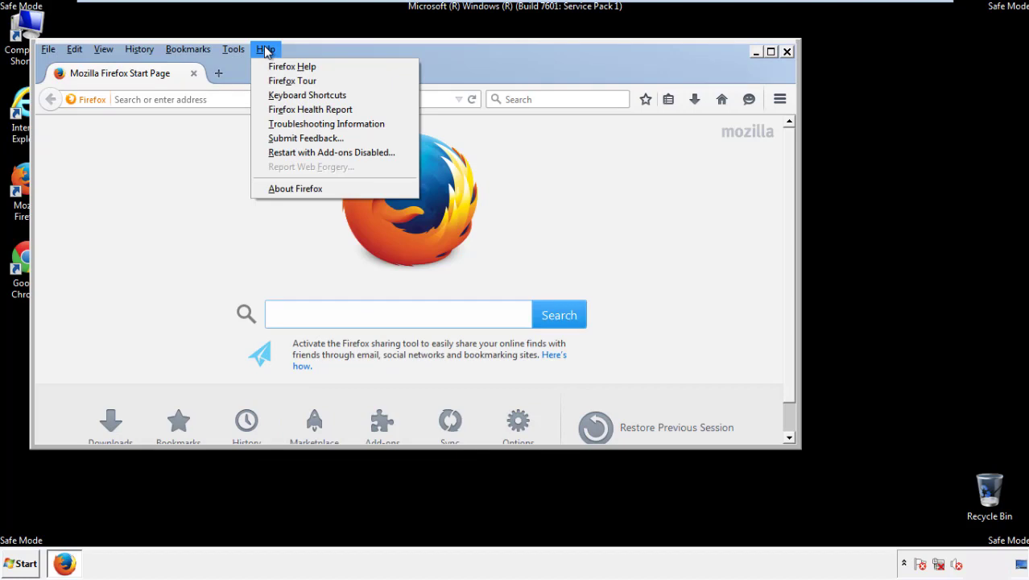
click(299, 124)
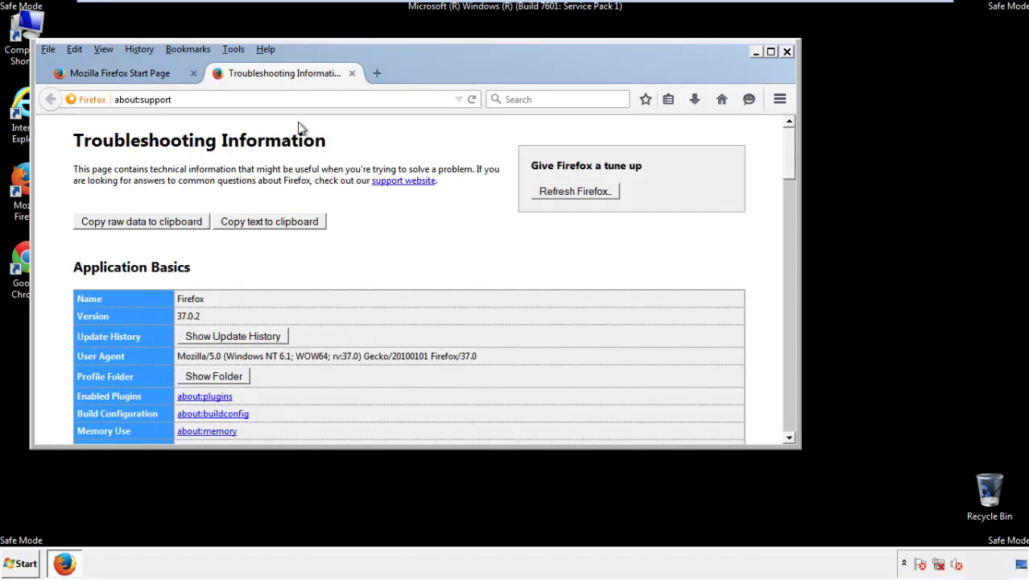
click(575, 192)
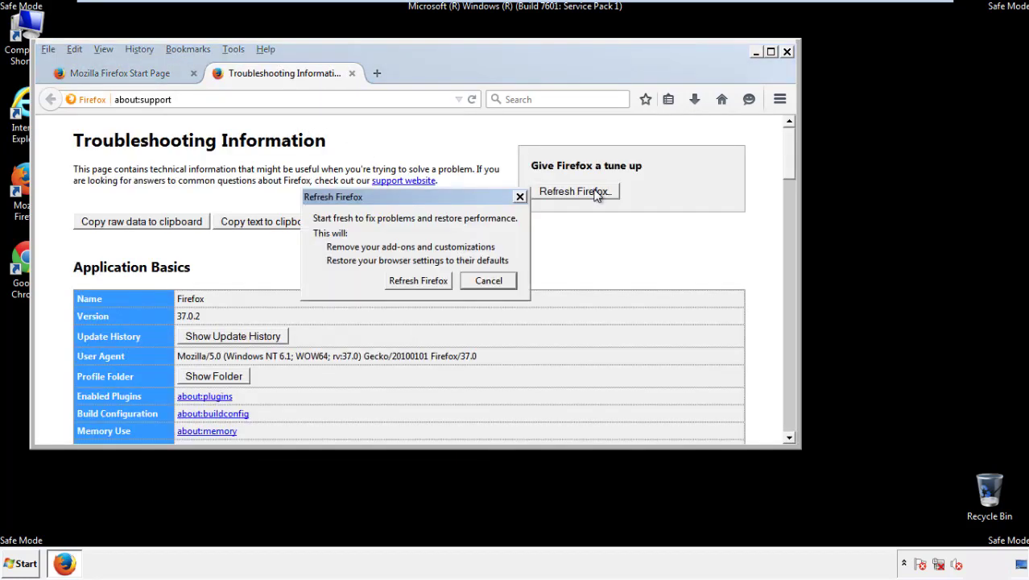
click(418, 281)
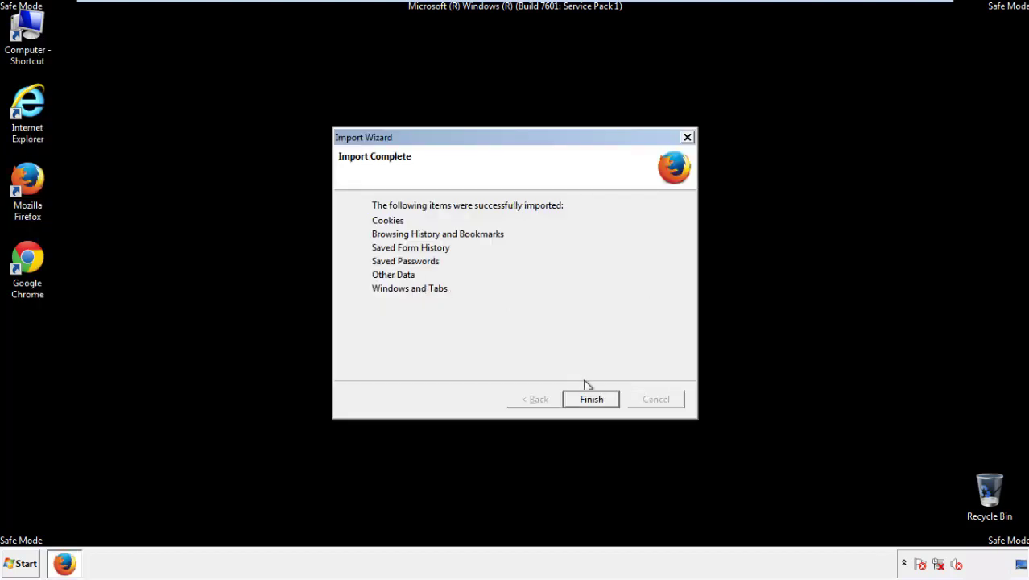
click(591, 400)
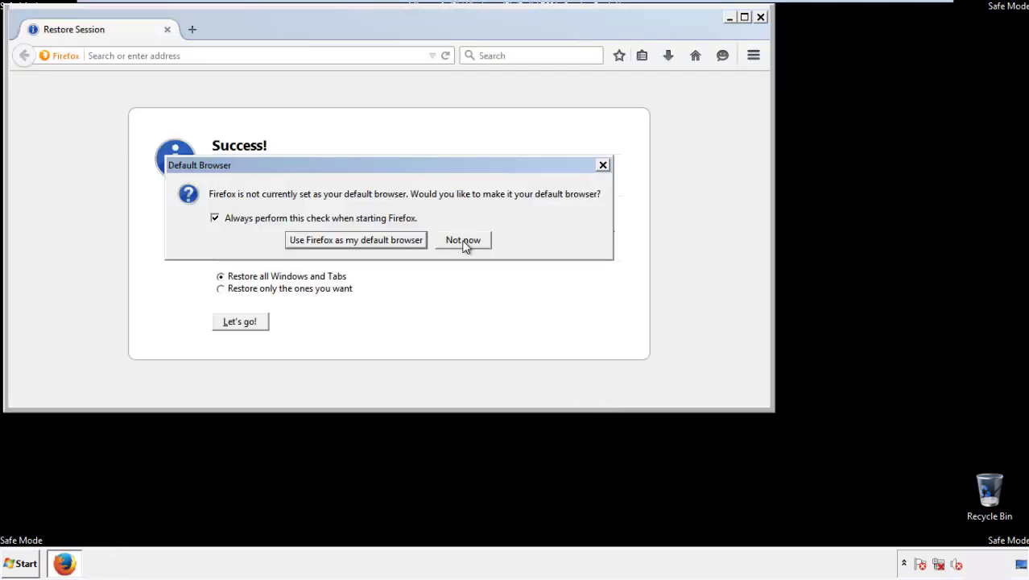
click(465, 241)
Close Firefox and launch Google Chrome from its desktop shortcut.
click(760, 18)
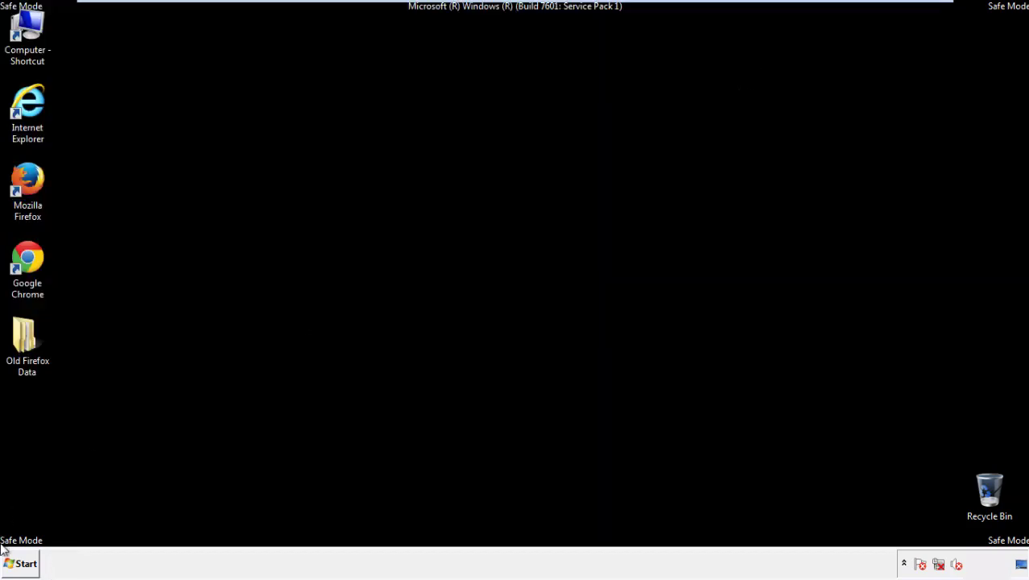
click(25, 256)
double_click(25, 256)
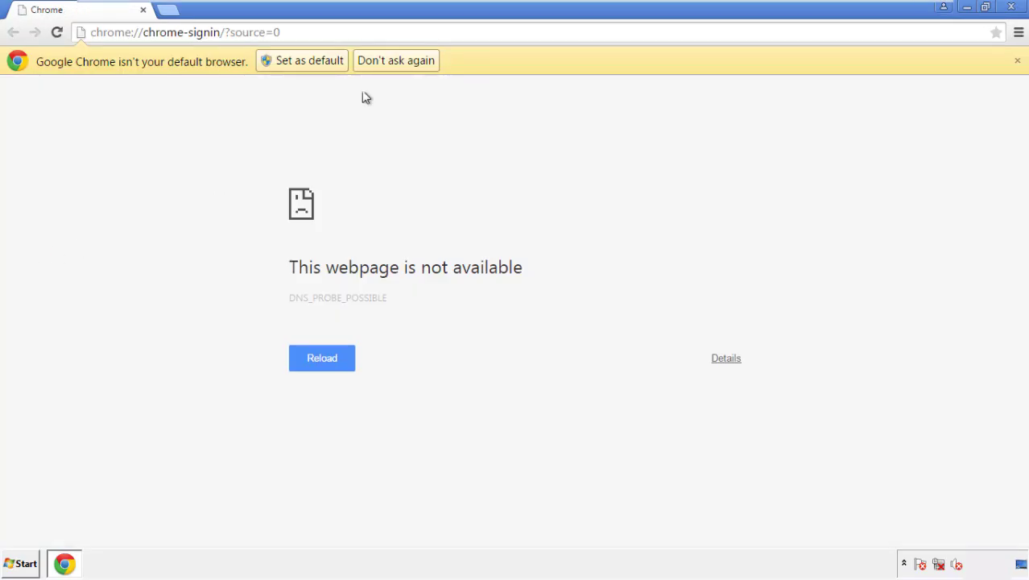
Set Chrome's default-browser infobar to 'Don't ask again' and go to History from Settings.
click(416, 64)
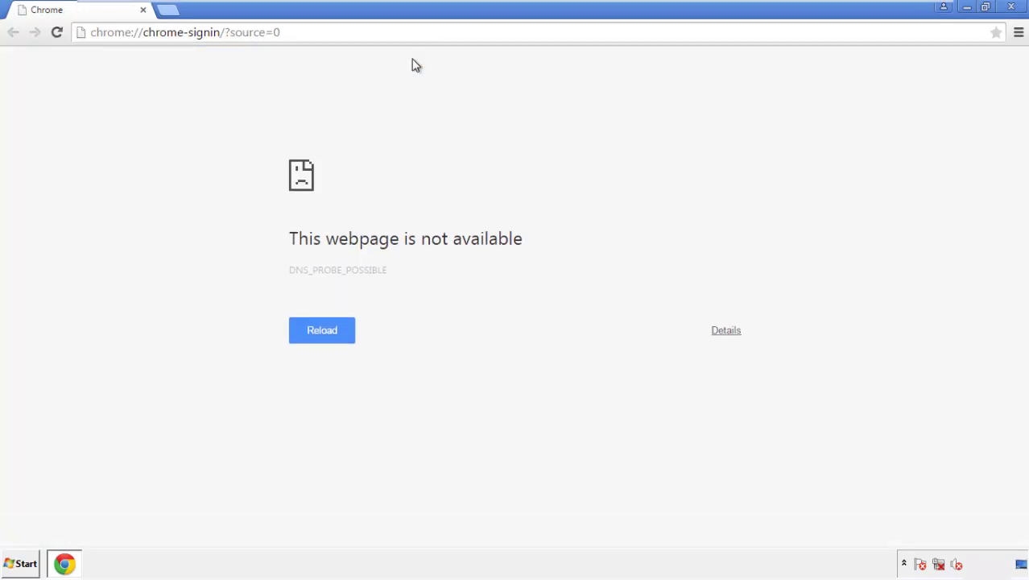
click(1018, 34)
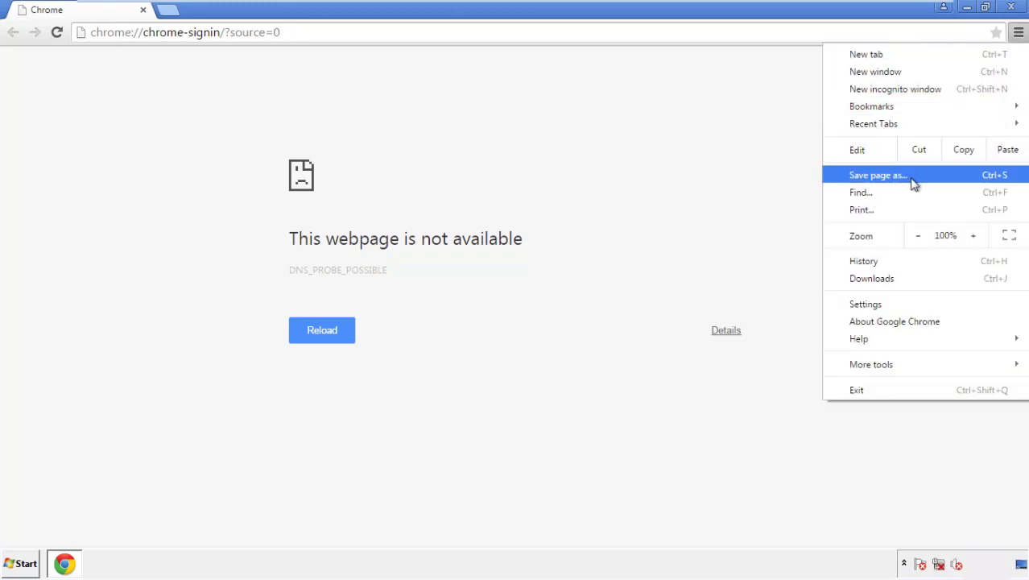
click(867, 304)
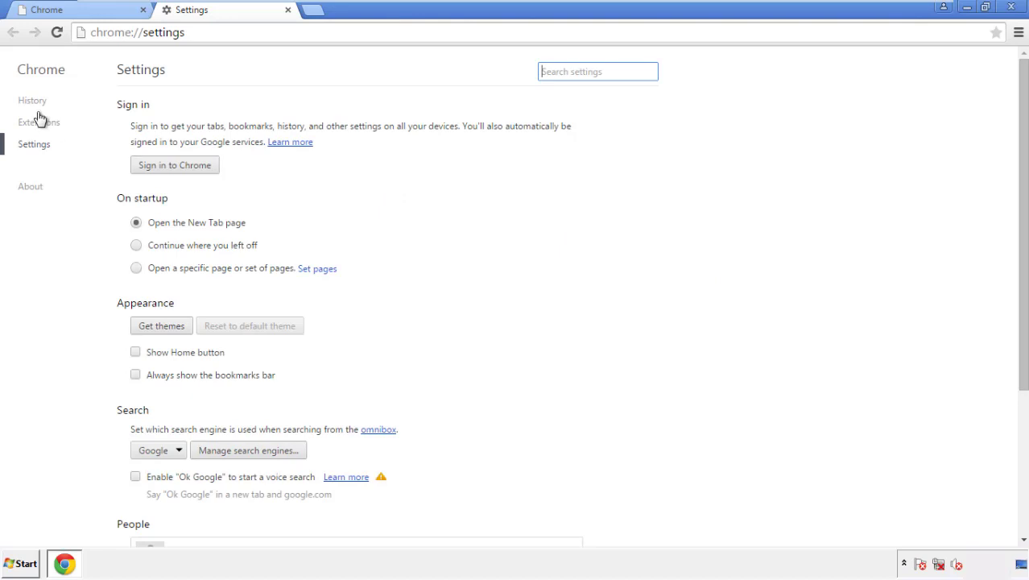
click(37, 103)
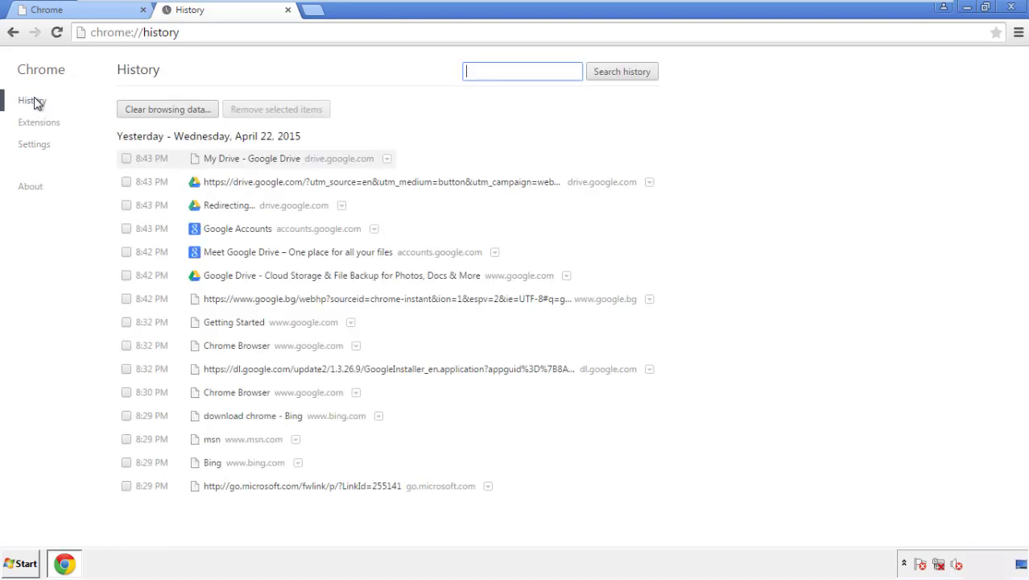
Clear Chrome browsing data from 'the beginning of time', adding Autofill form data and Content licenses.
click(154, 112)
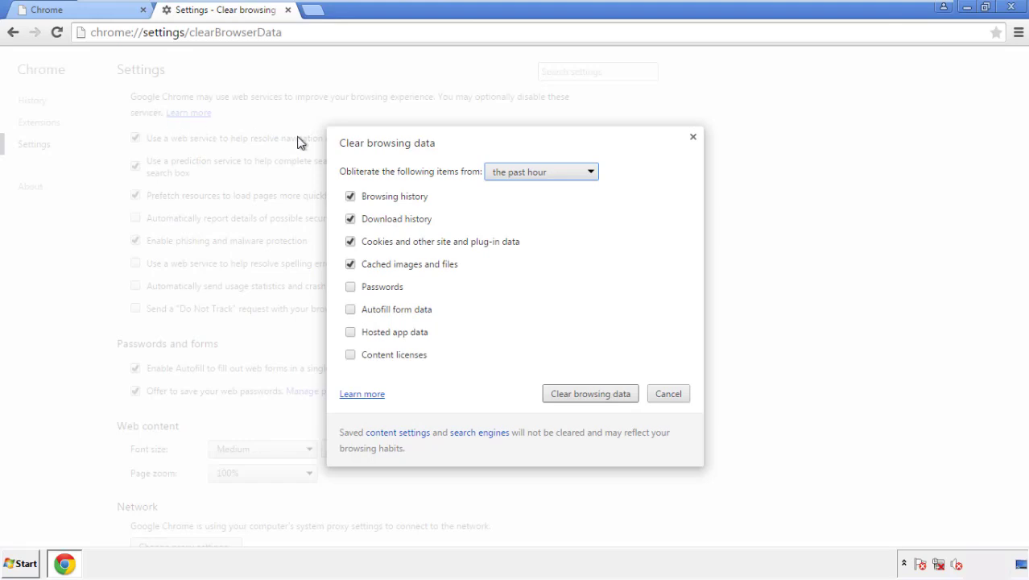
click(518, 174)
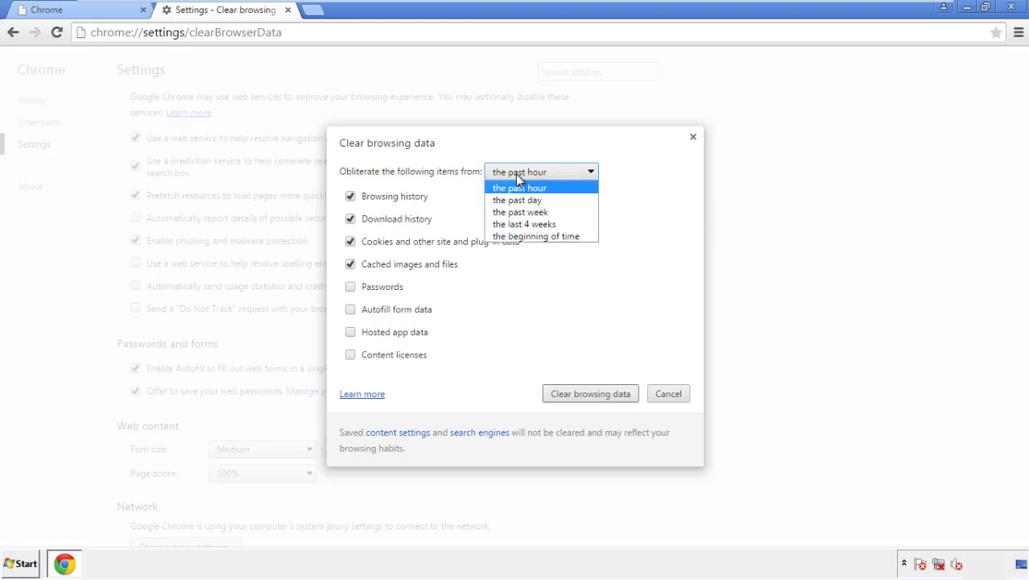
click(515, 237)
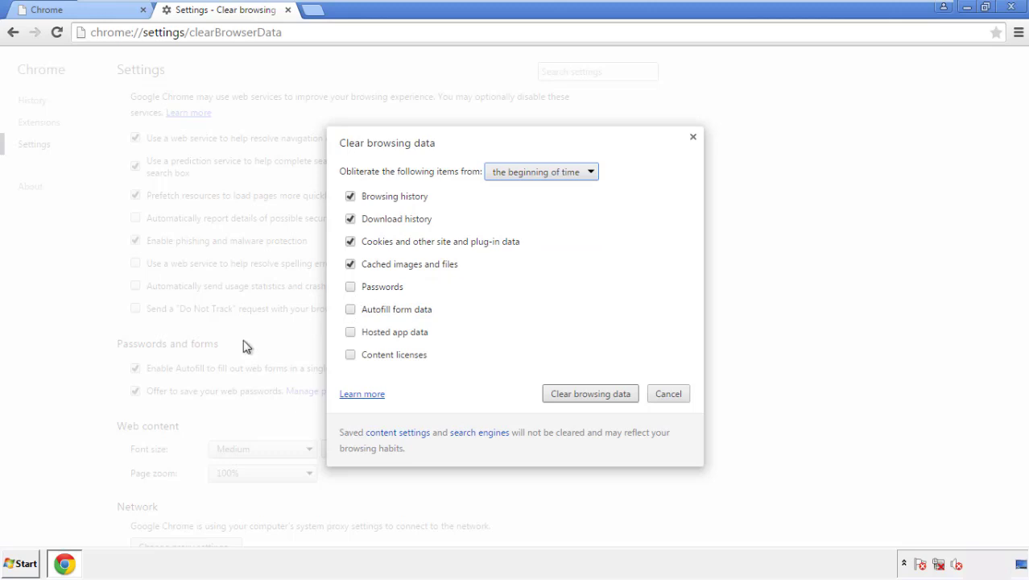
click(357, 311)
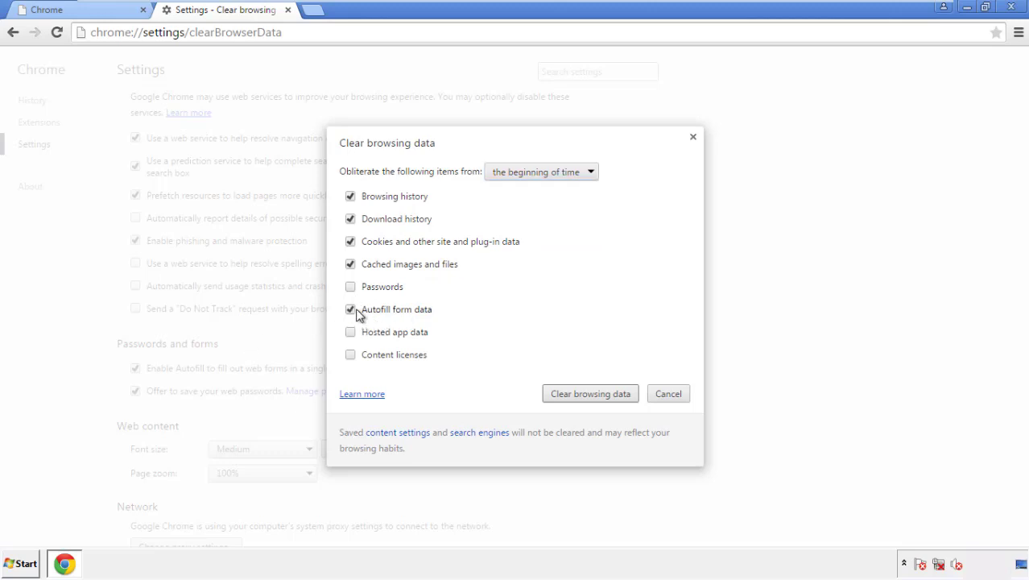
click(354, 357)
click(577, 397)
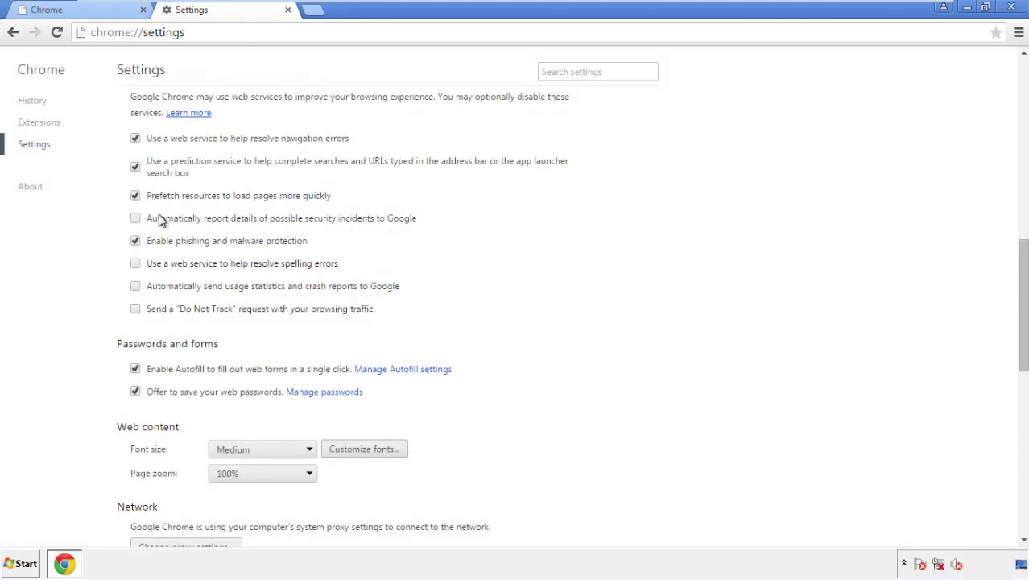
Reset Chrome's settings to defaults from the bottom of Settings, then close Chrome.
drag(1021, 245, 1002, 449)
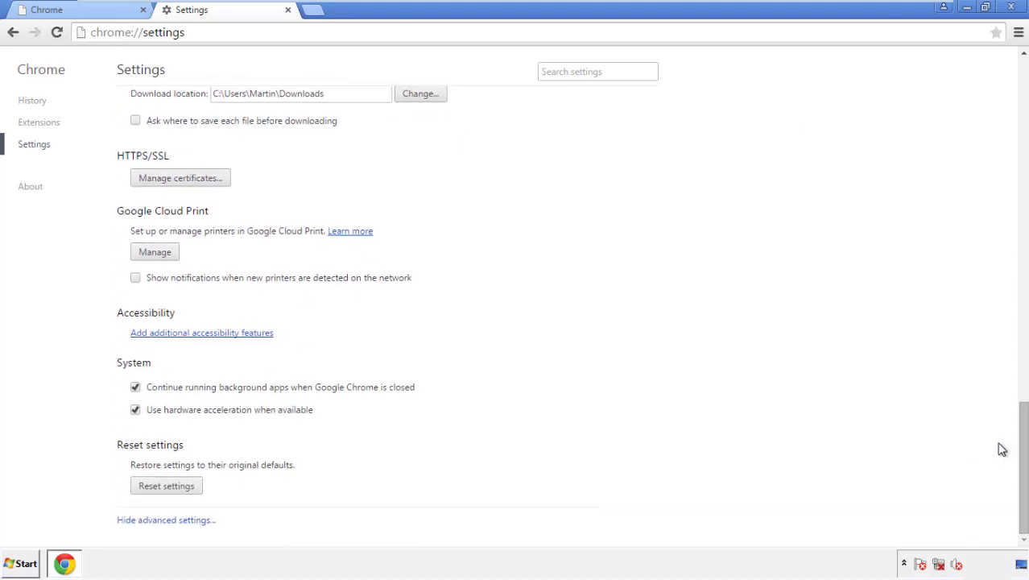
click(194, 489)
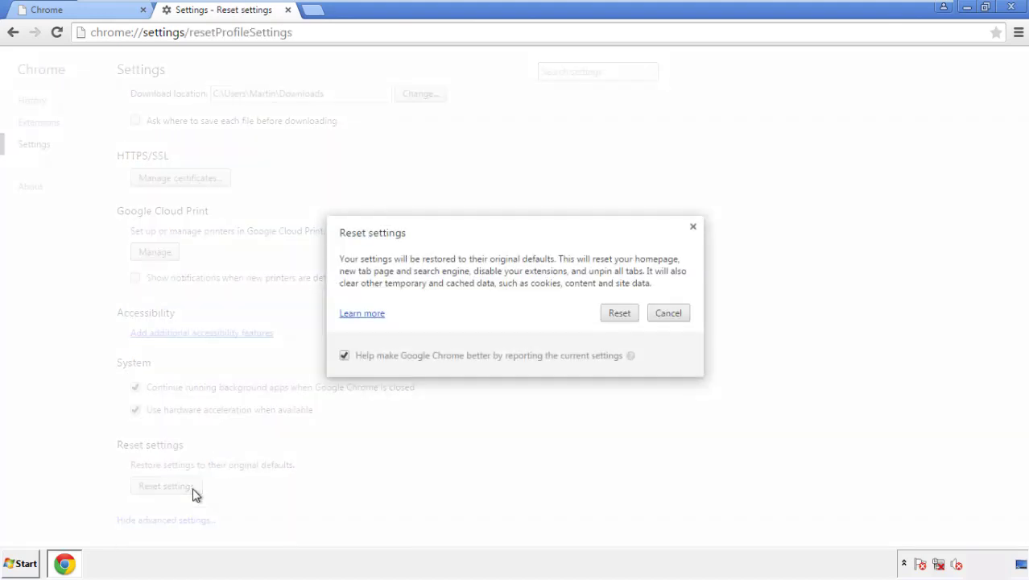
click(621, 315)
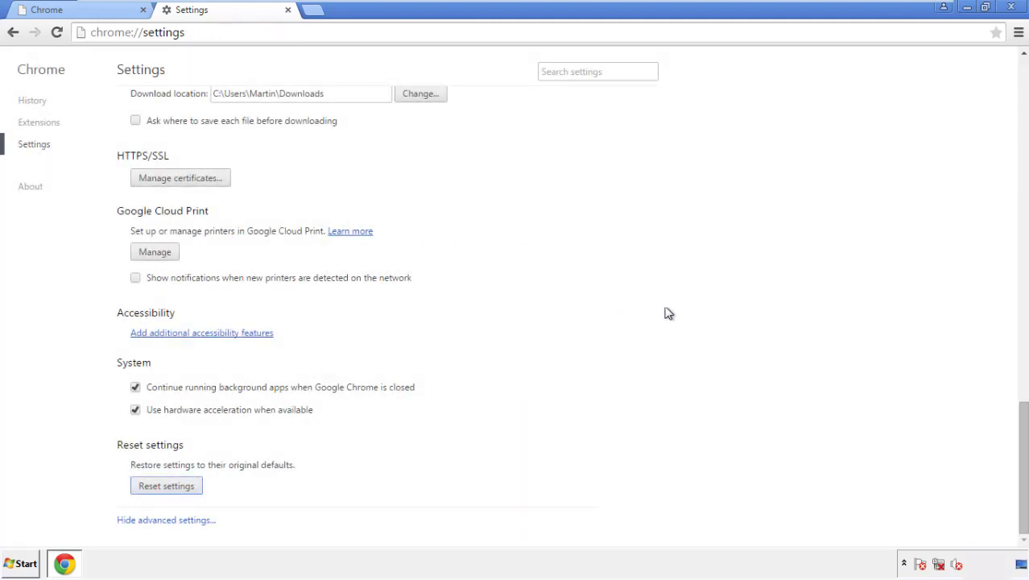
click(1011, 6)
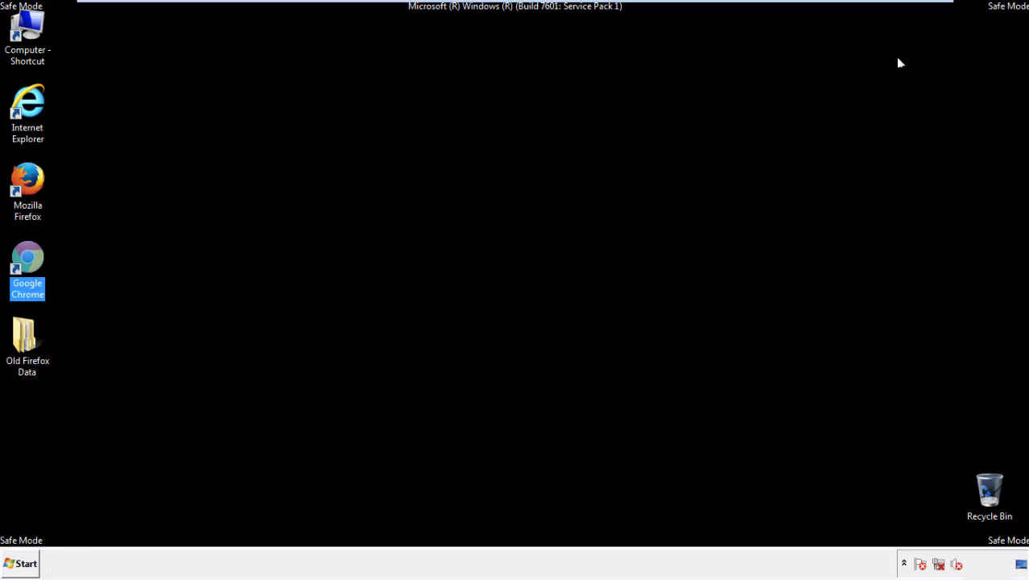
Deselect the desktop icons and launch Mozilla Firefox from its desktop icon.
click(556, 260)
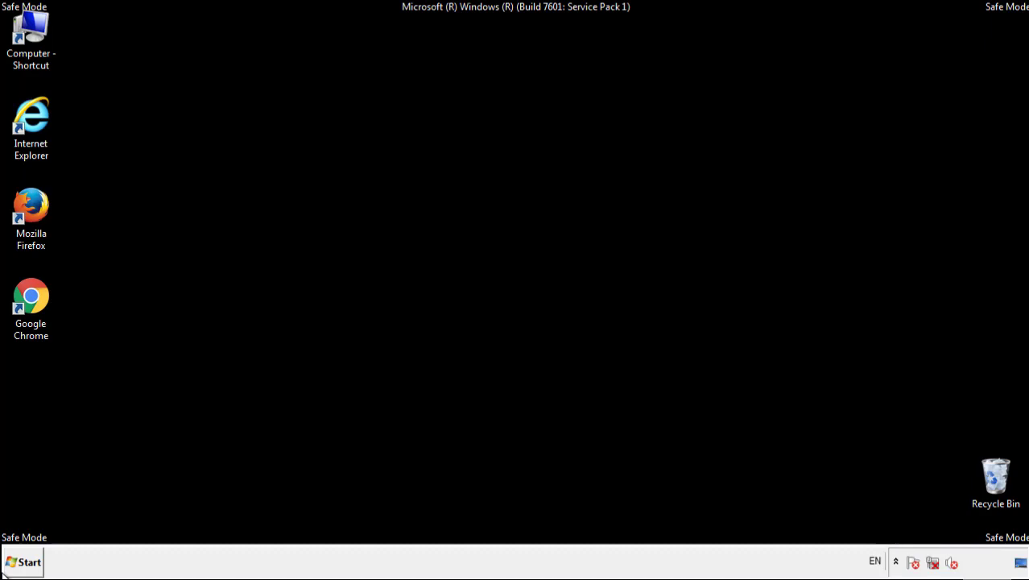
double_click(39, 201)
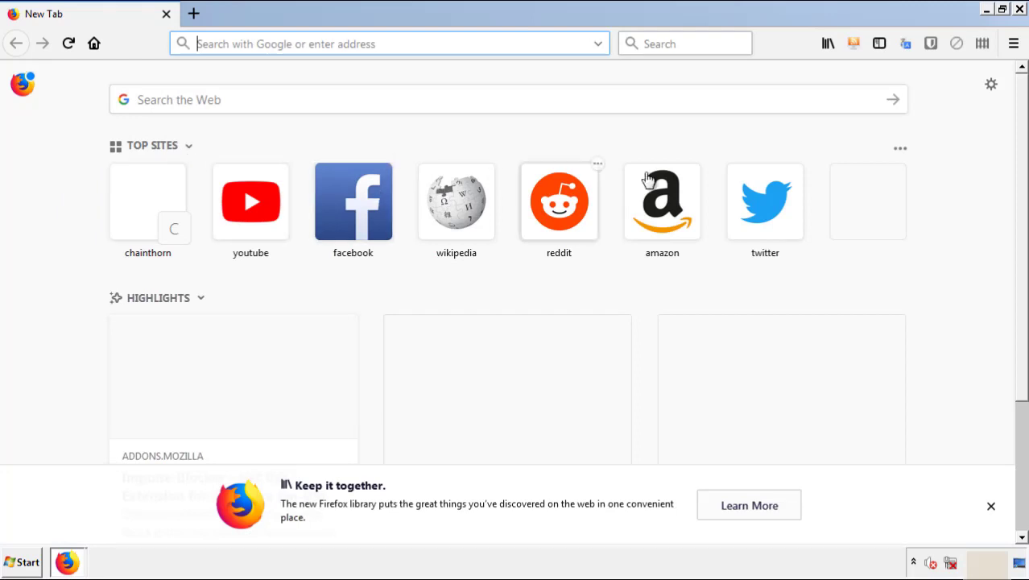
Remove the Search Mine extension in Firefox's Add-ons Manager, then close Firefox.
click(1014, 43)
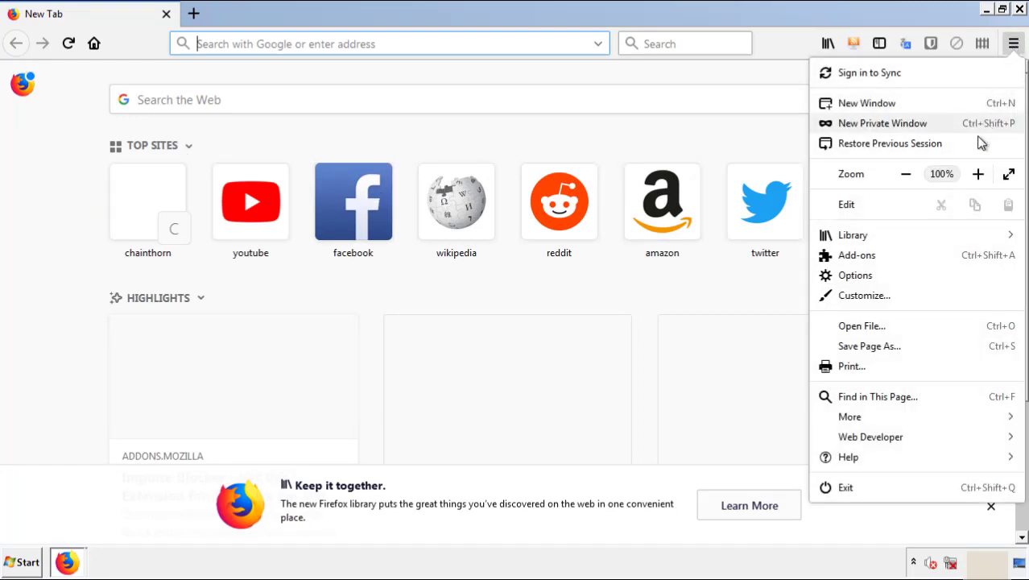
click(948, 263)
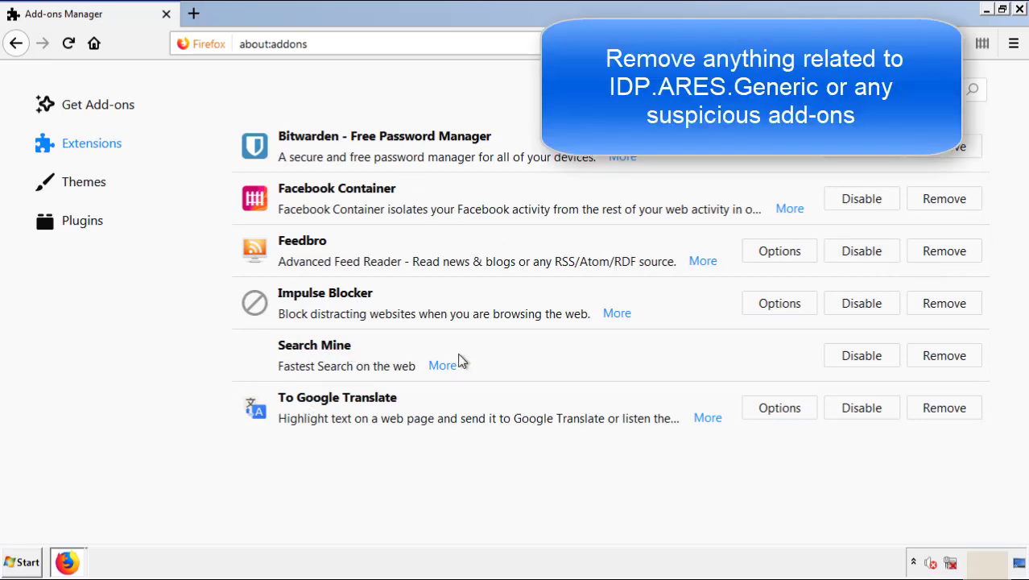
click(938, 367)
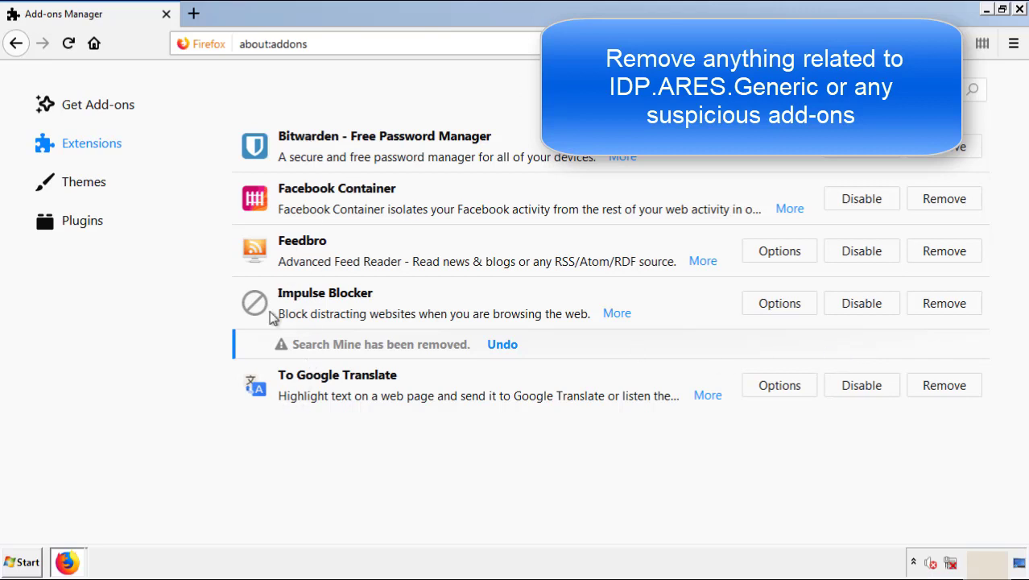
click(1020, 10)
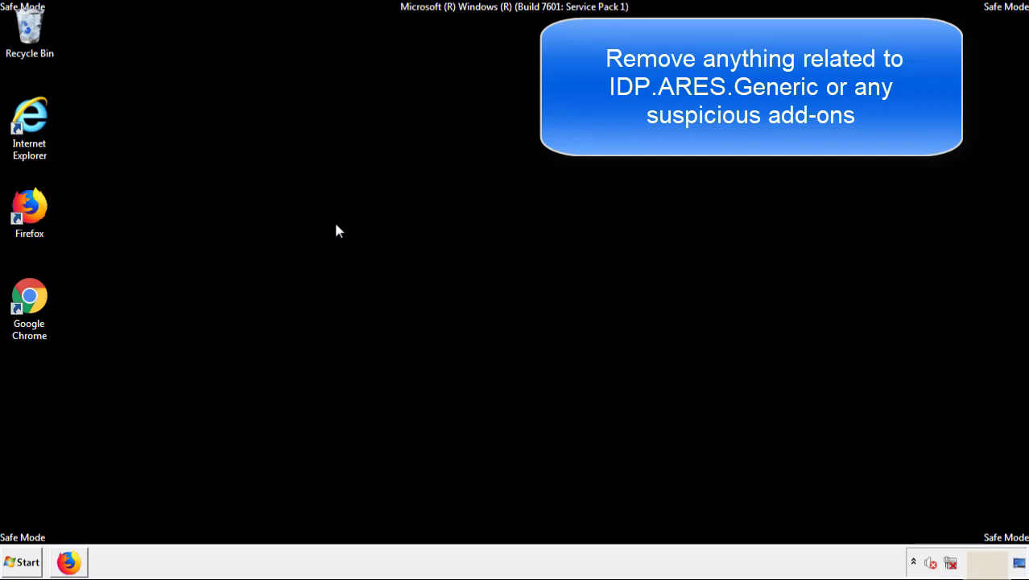
Launch Chrome and open its Extensions page via More tools.
double_click(29, 313)
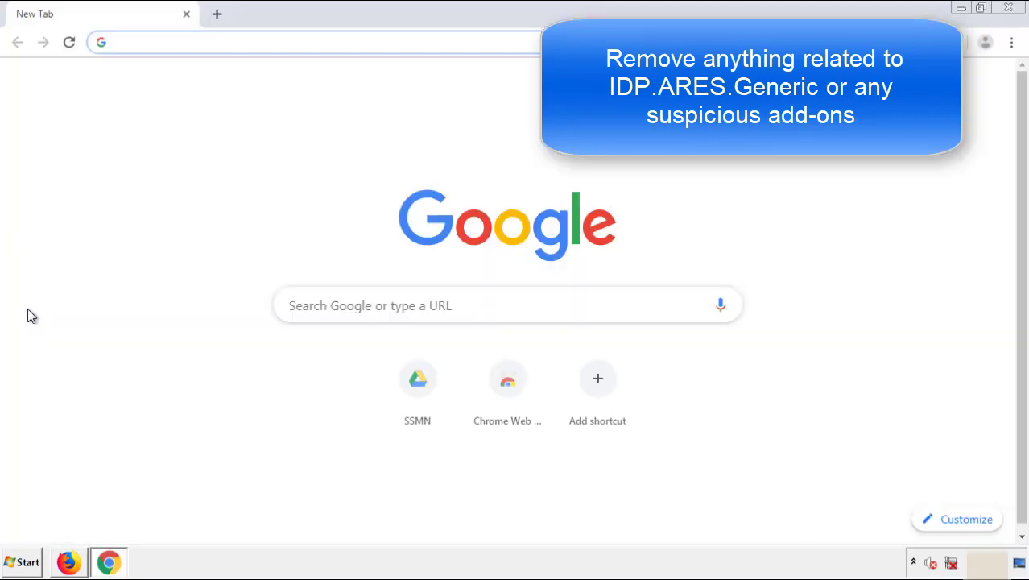
click(1012, 42)
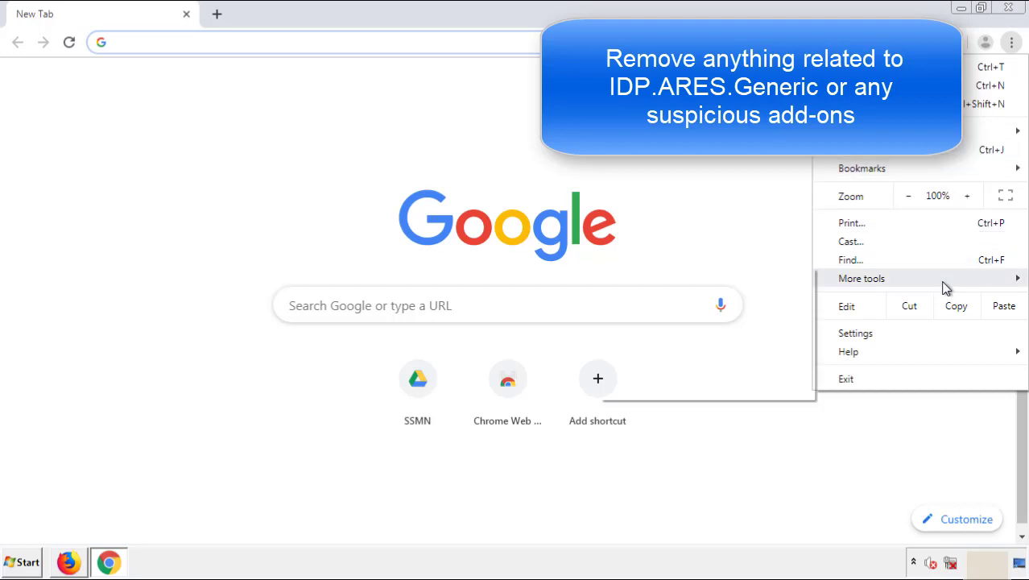
mouse_move(907, 280)
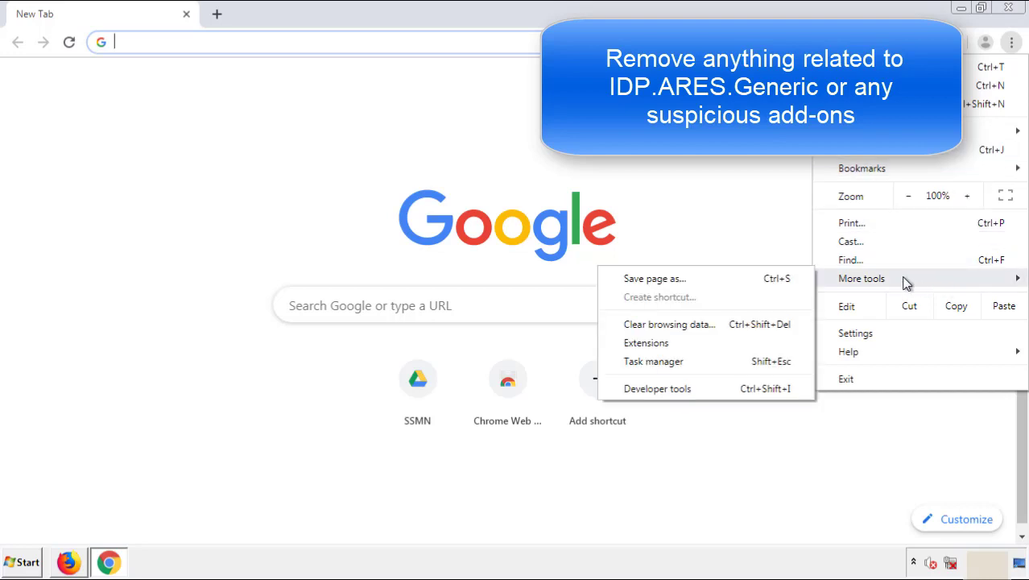
click(655, 342)
scroll(298, 280, down, 5)
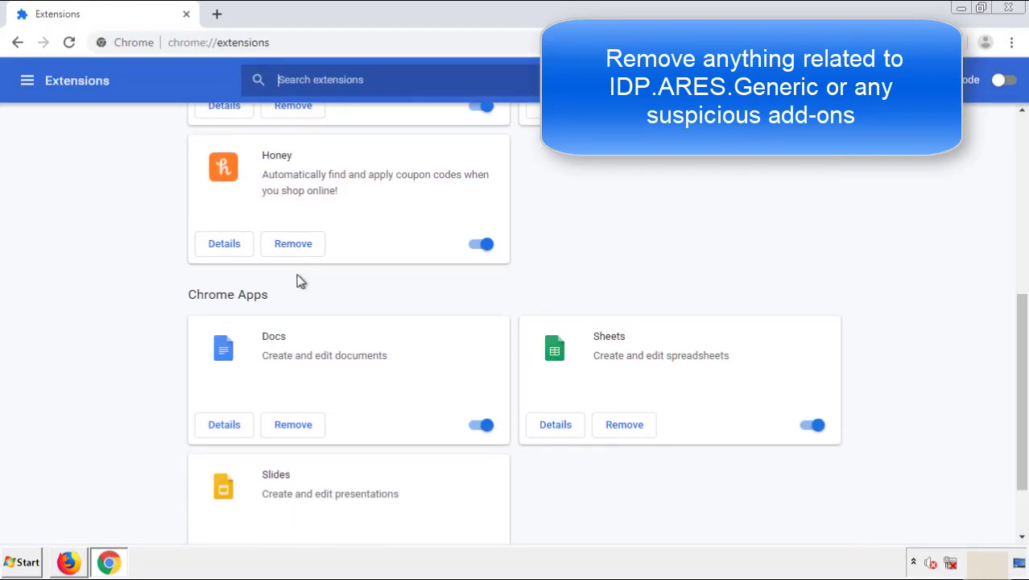
scroll(403, 291, up, 5)
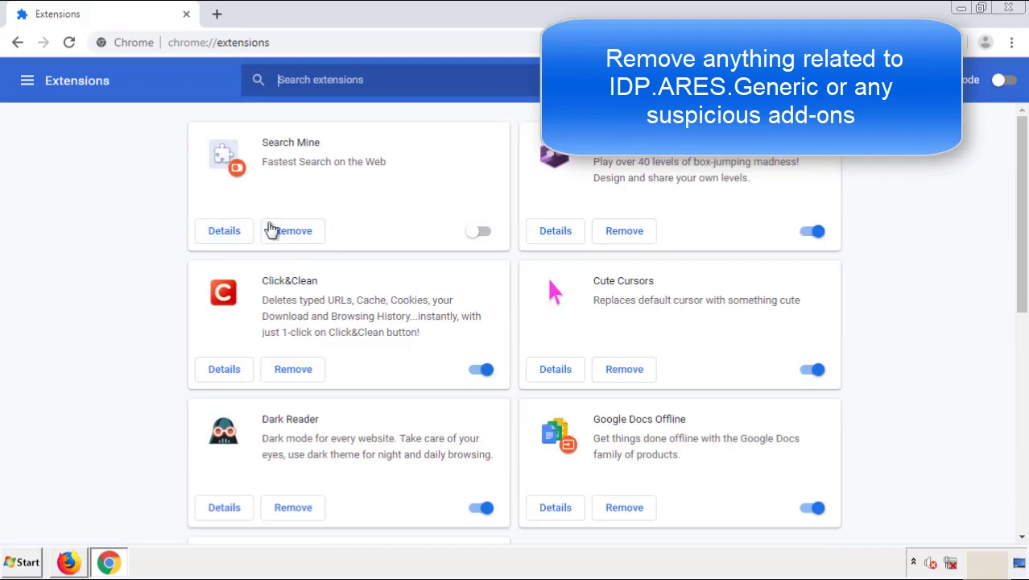
Remove the Search Mine extension, close Chrome, and open the Start menu.
click(292, 231)
click(564, 137)
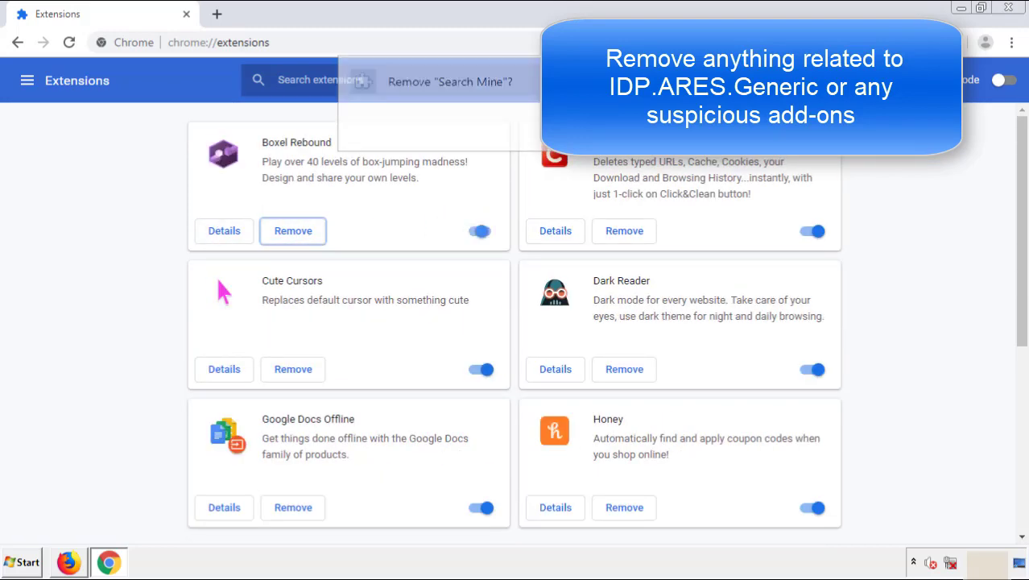
click(1016, 9)
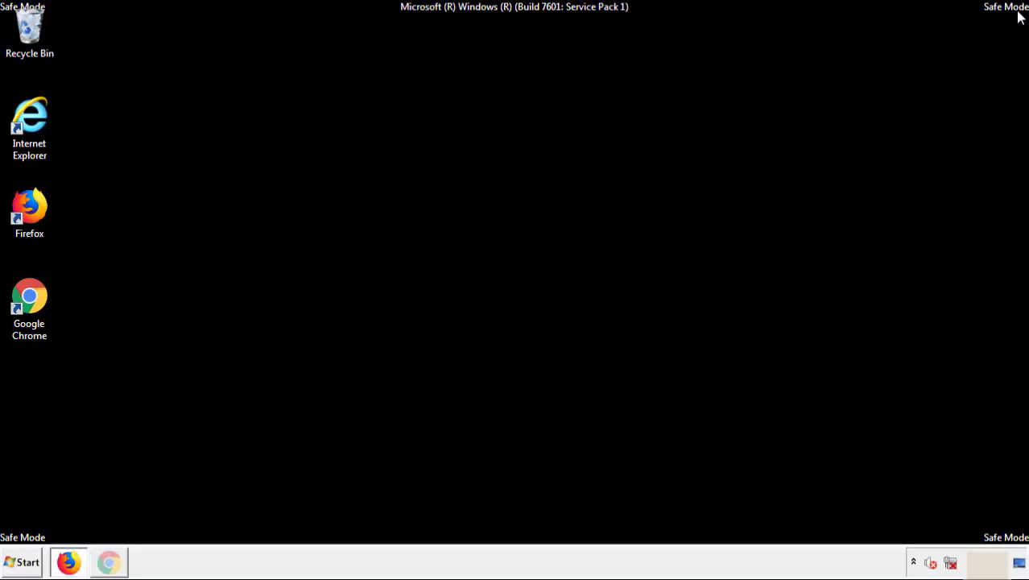
click(28, 564)
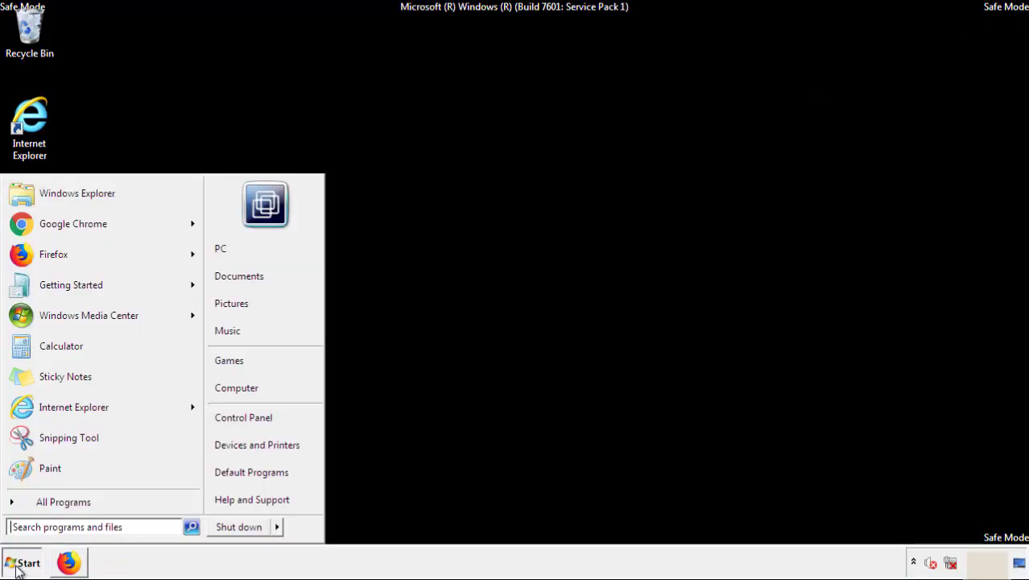